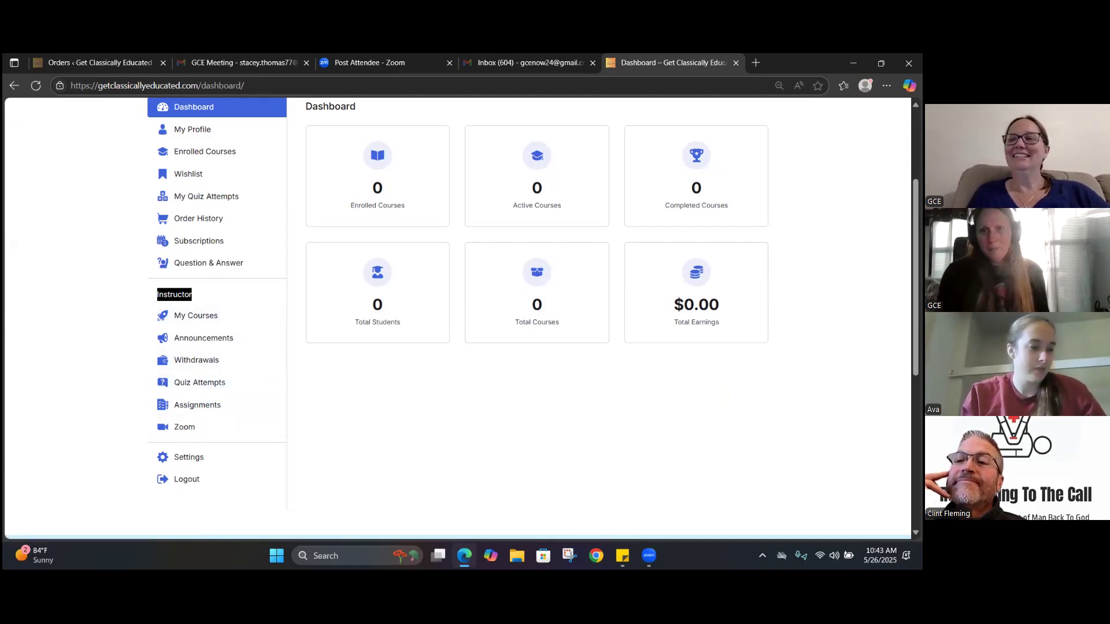
Create a new course from the instructor dashboard and view the editable slug of its course URL
scroll(457, 317, up, 3)
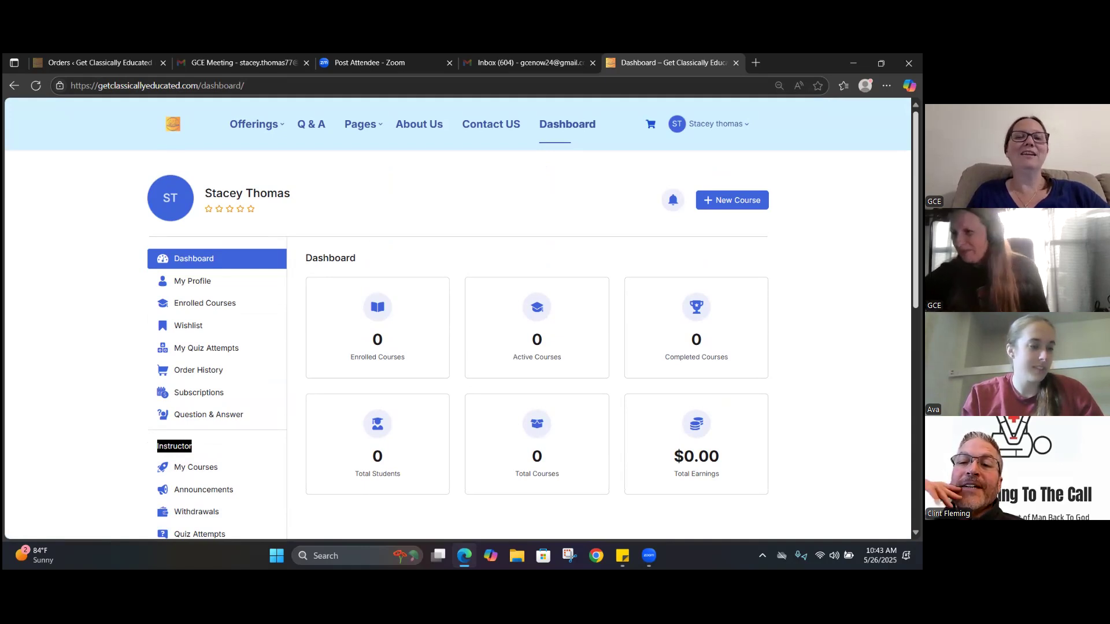
click(730, 200)
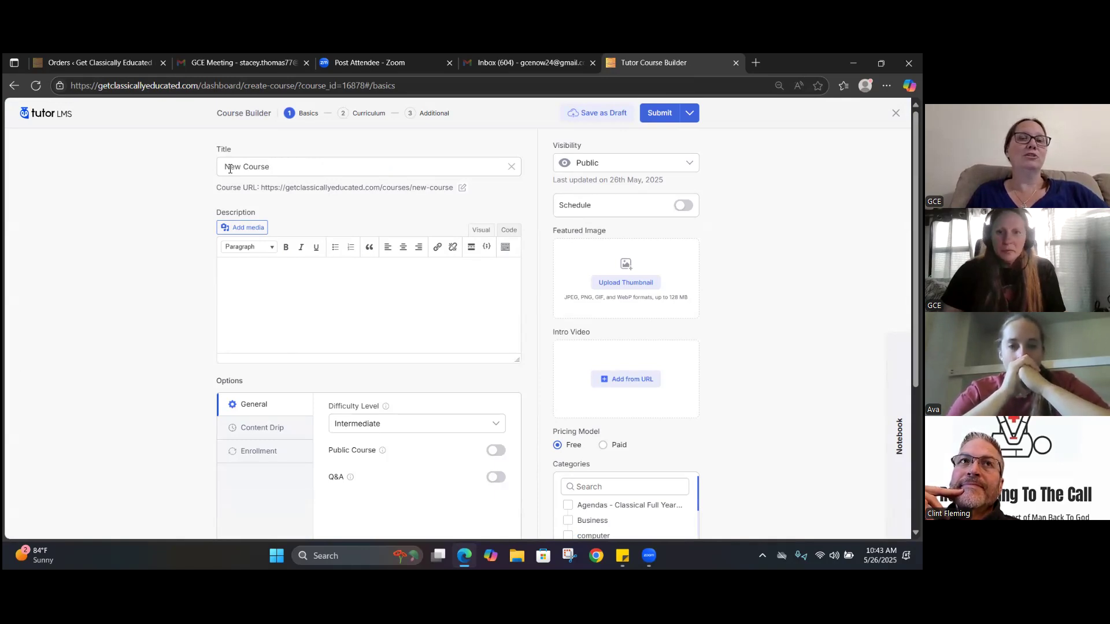
click(463, 189)
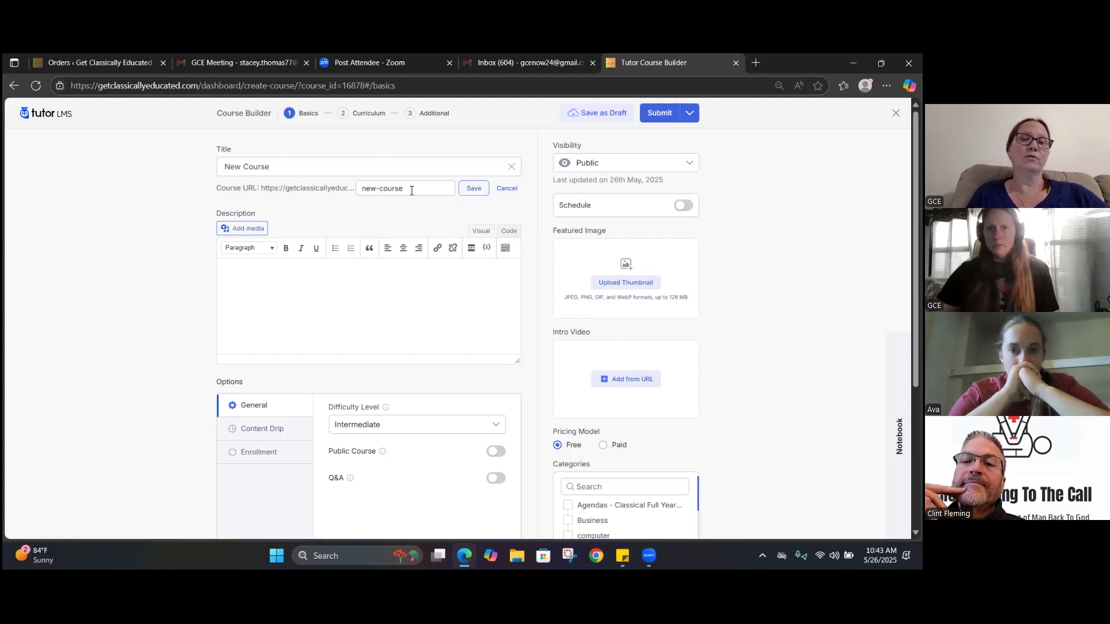
click(508, 188)
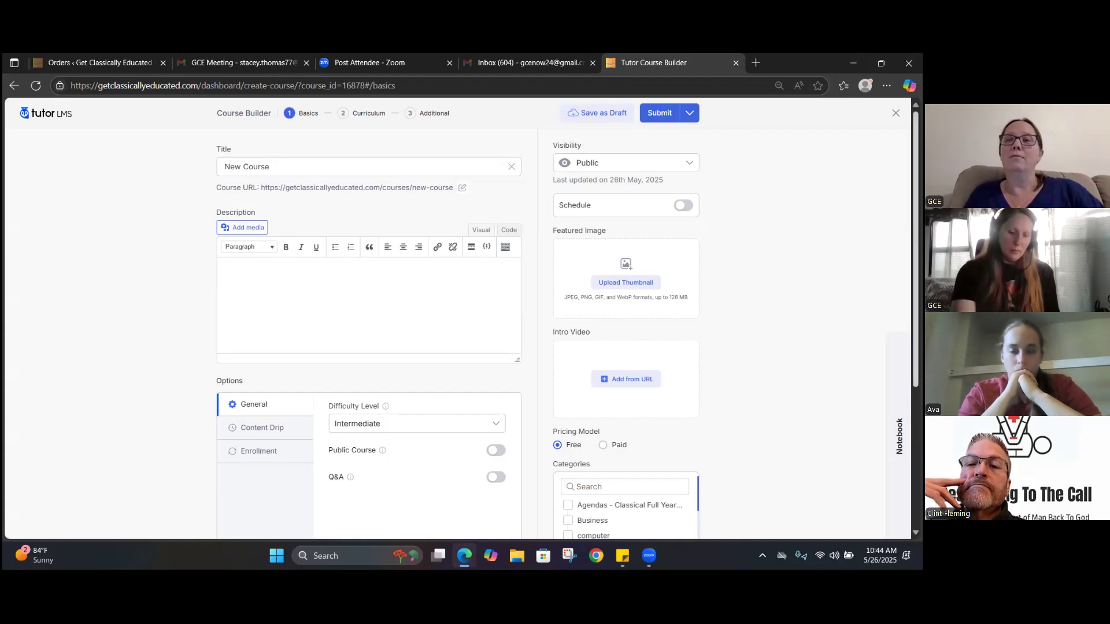
Open the getclassicallyeducated.com site in a new tab and view the Rhetorical 4 ages 17+ Live course in the Hybrid Program
scroll(627, 323, down, 1)
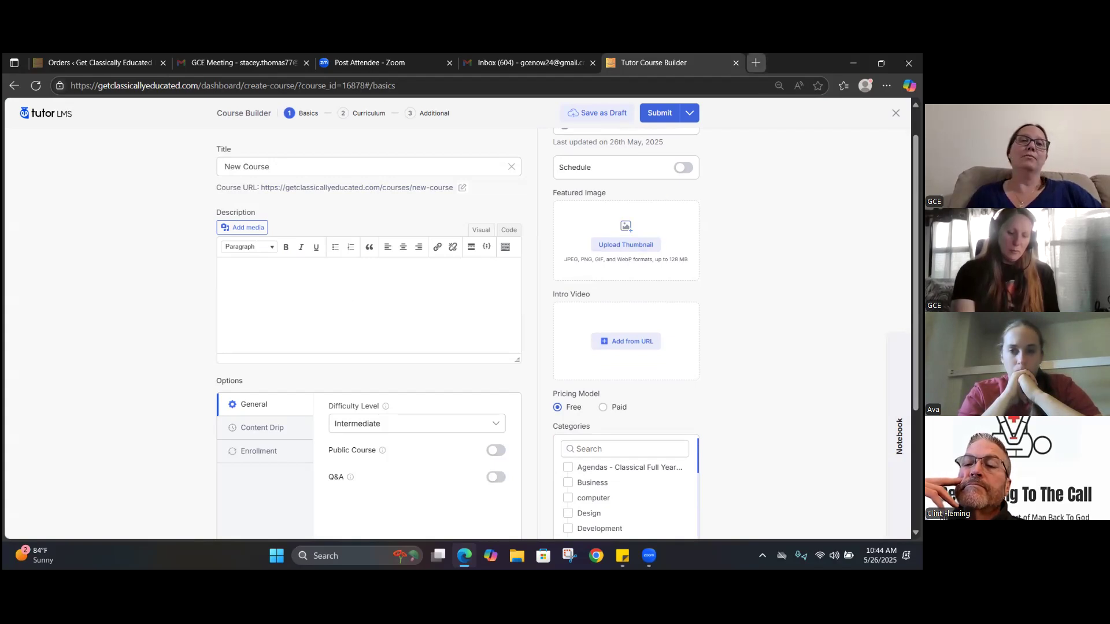
click(756, 63)
text(www.getclassicallyeducated.com)
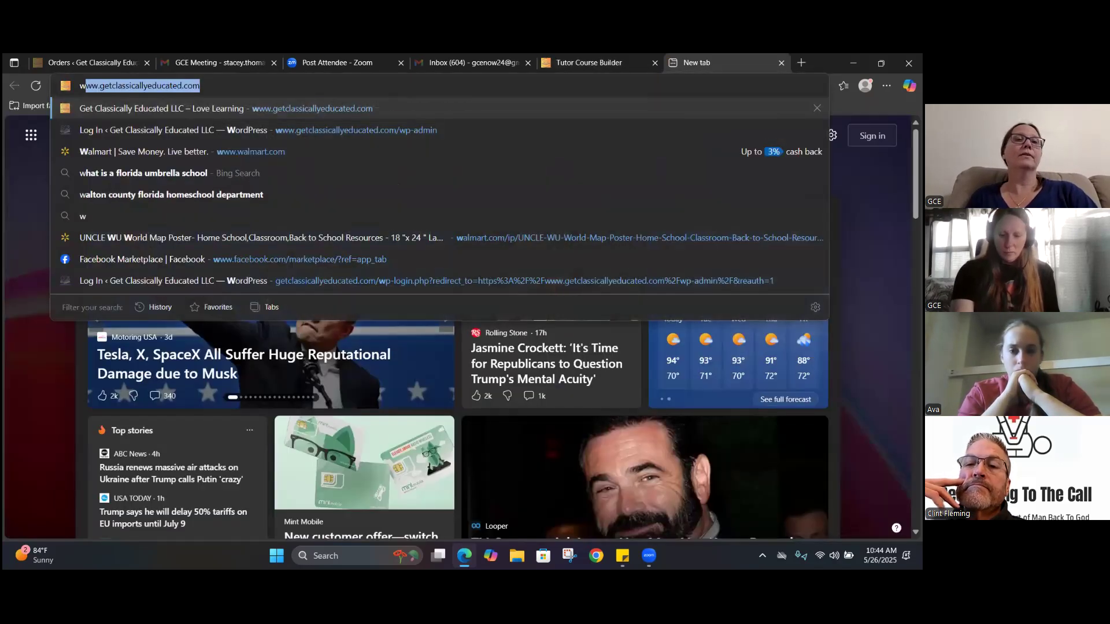
key(Return)
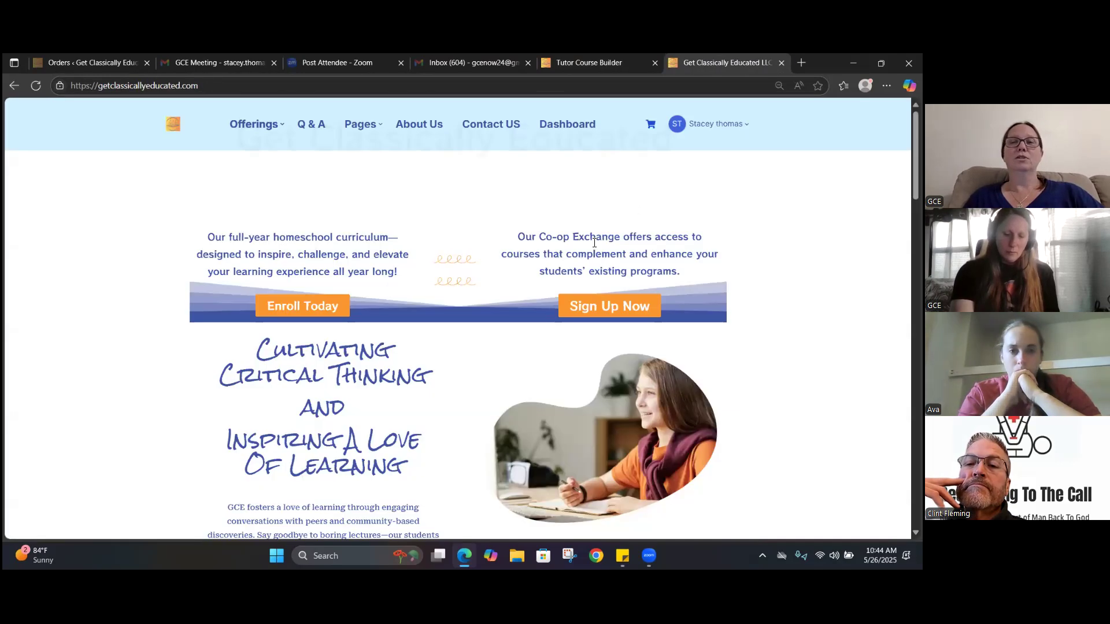
mouse_move(257, 123)
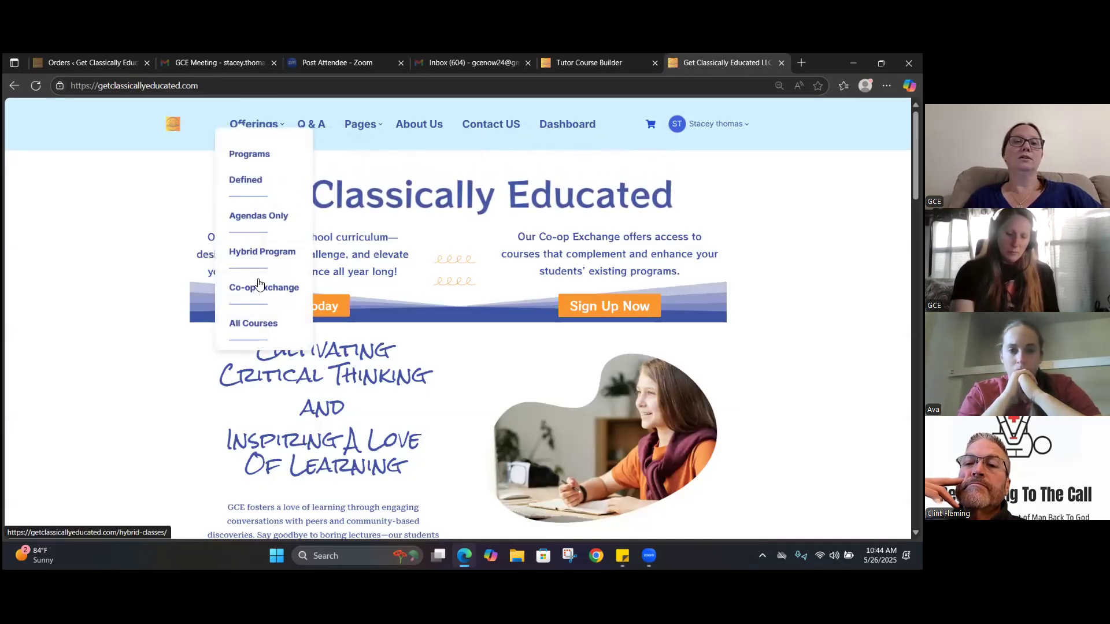
click(255, 255)
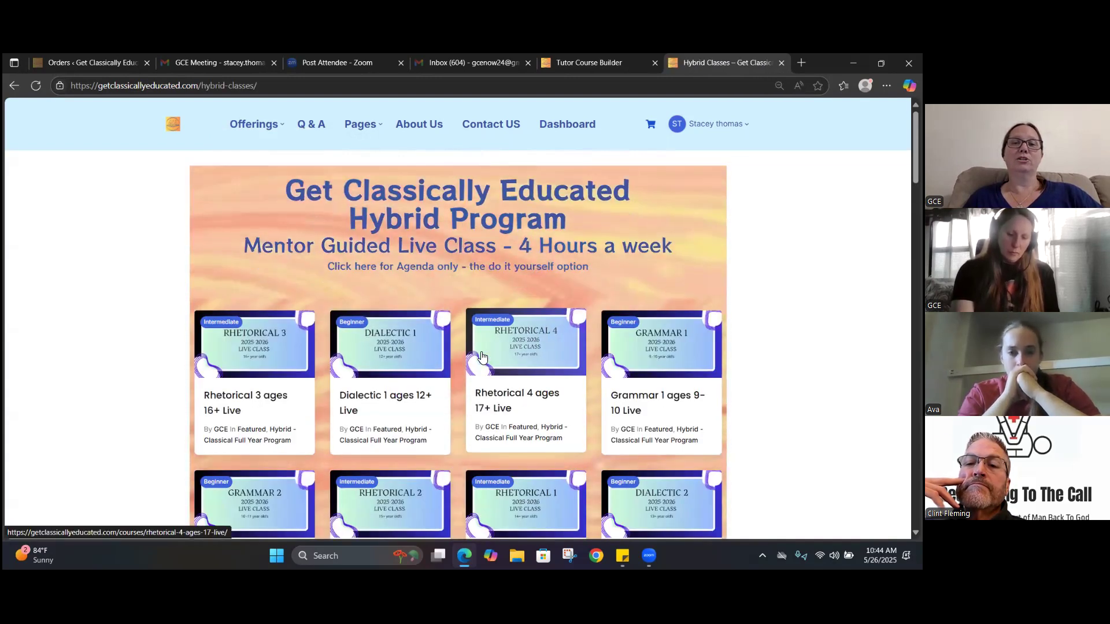
click(520, 348)
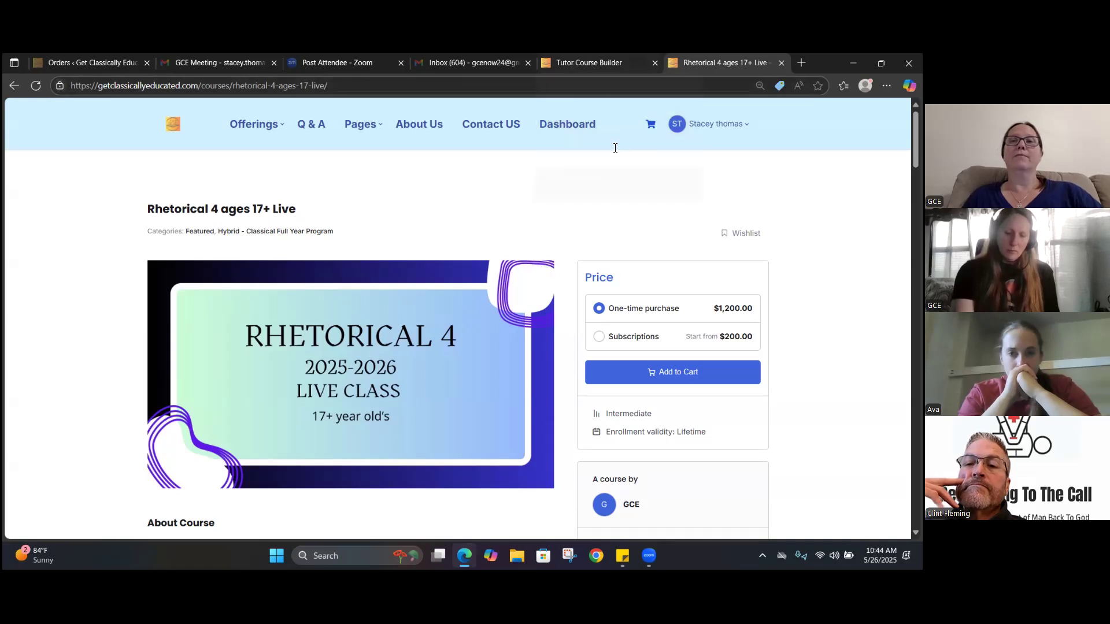
Set the new course's pricing model to Paid with the purchase option Subscription & one-time purchase
click(600, 65)
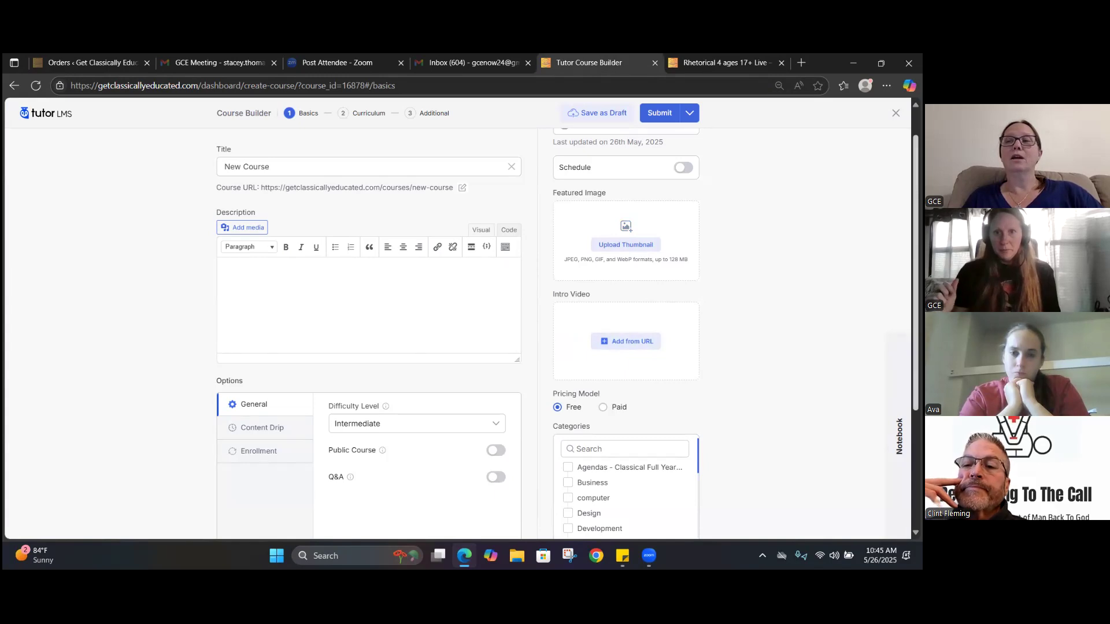
scroll(555, 333, down, 3)
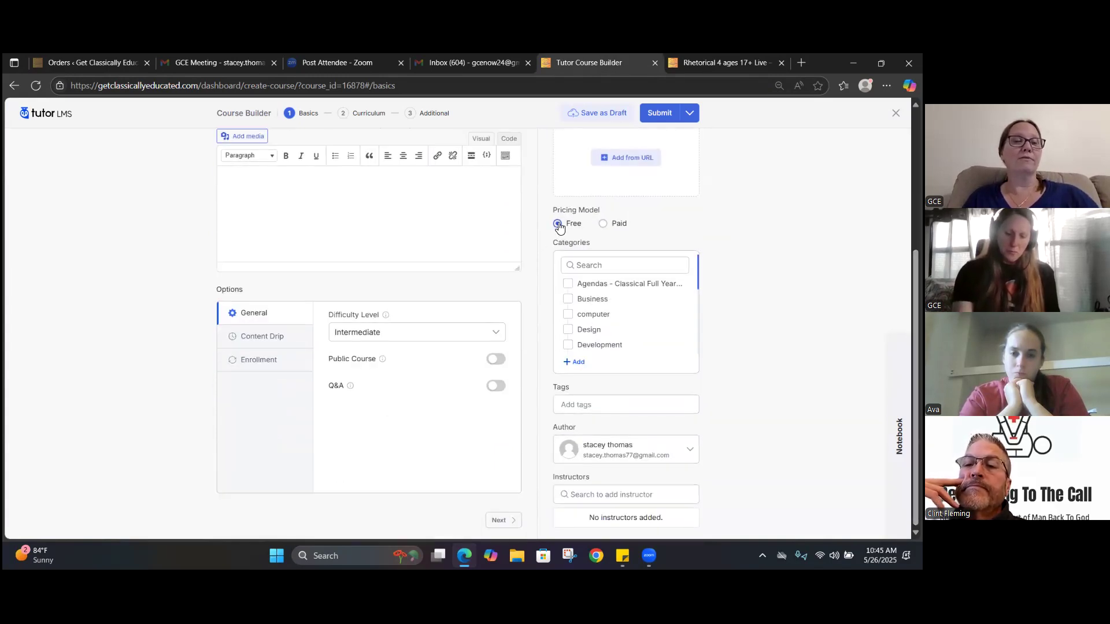
click(605, 225)
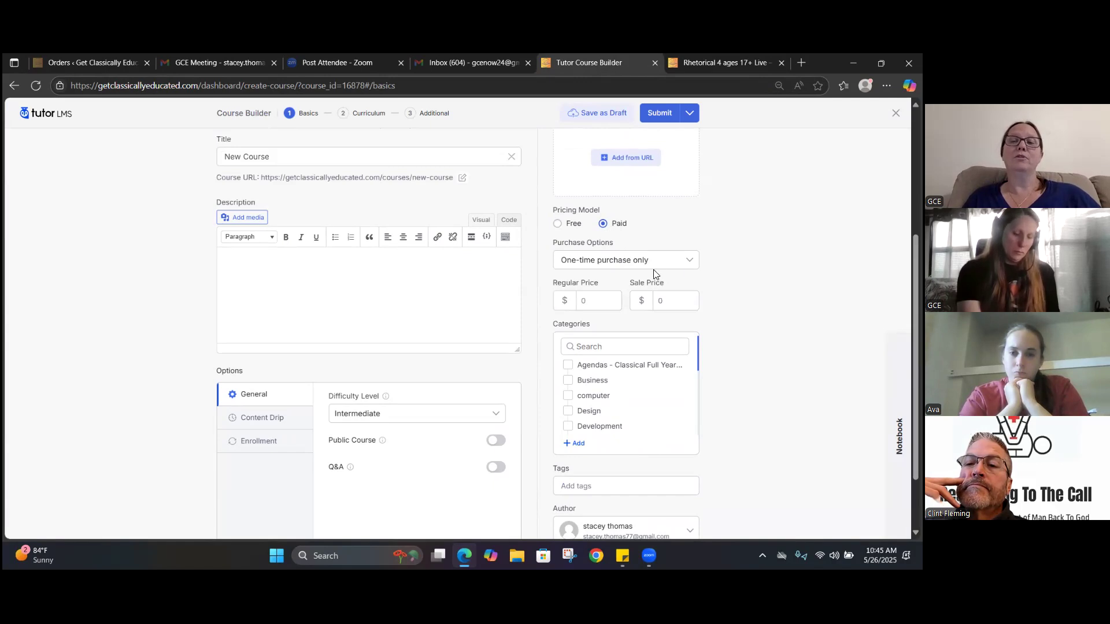
click(692, 266)
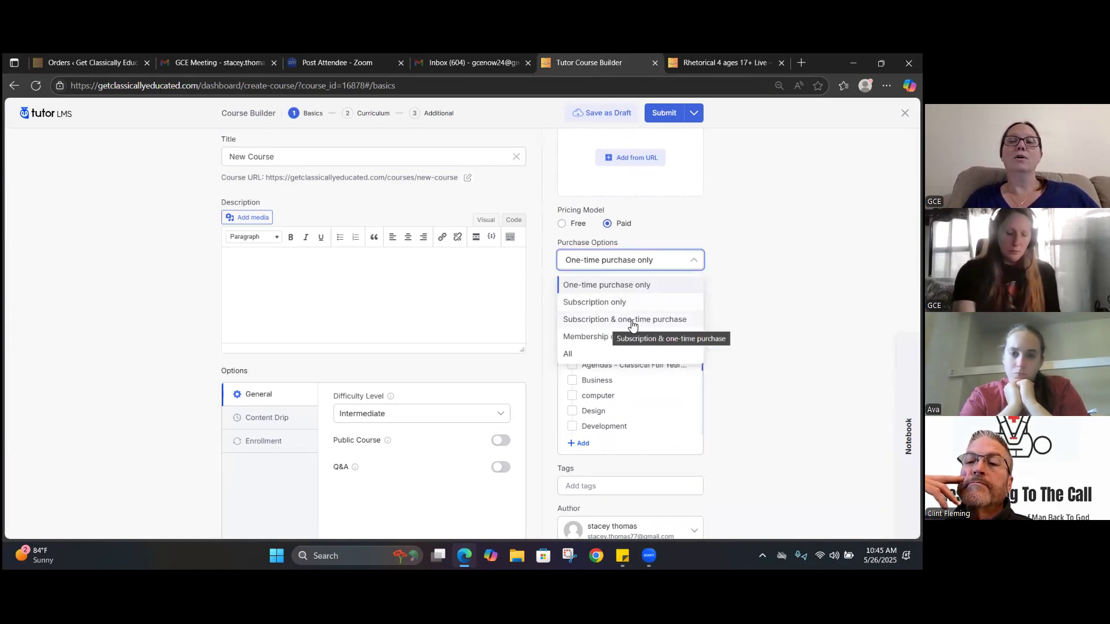
click(632, 321)
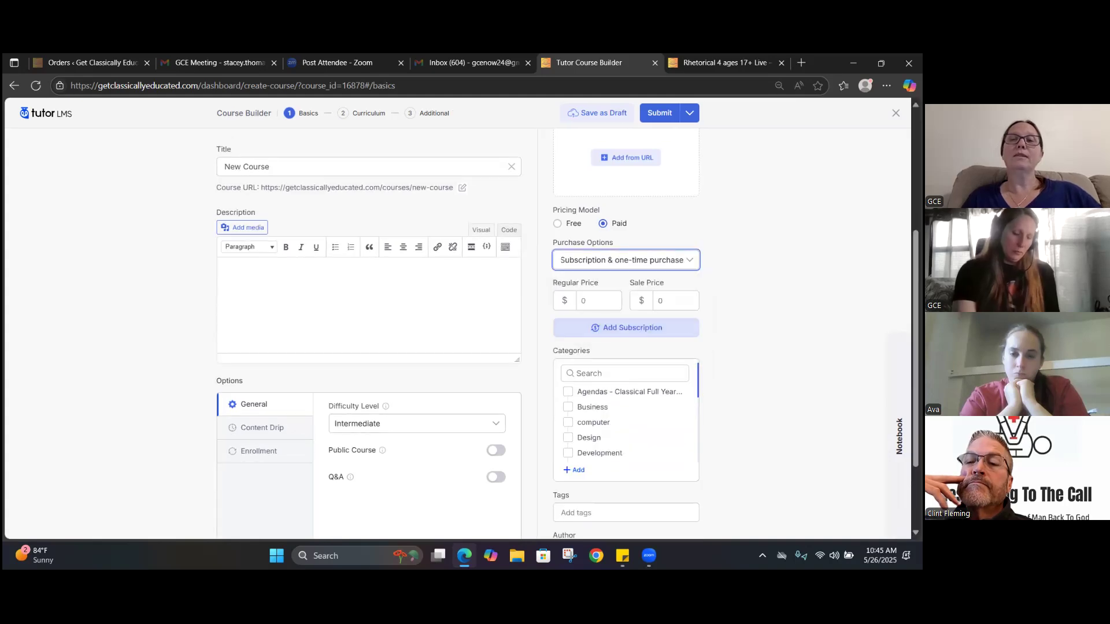
Compare the subscription plans and the one-time purchase option on the Rhetorical 4 course page
click(705, 62)
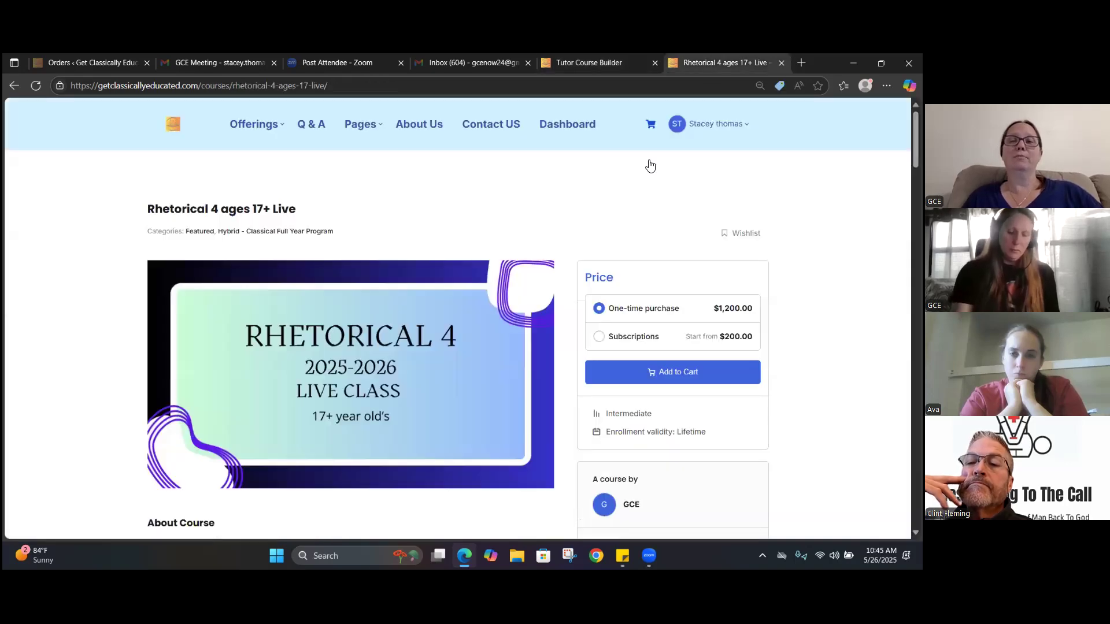
click(611, 342)
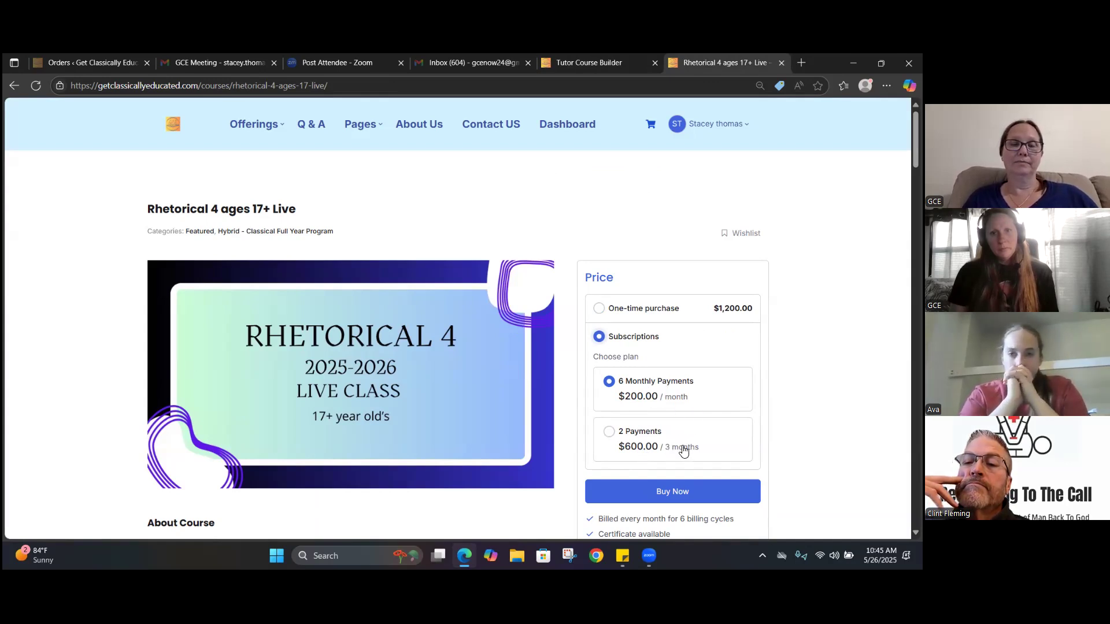
click(622, 313)
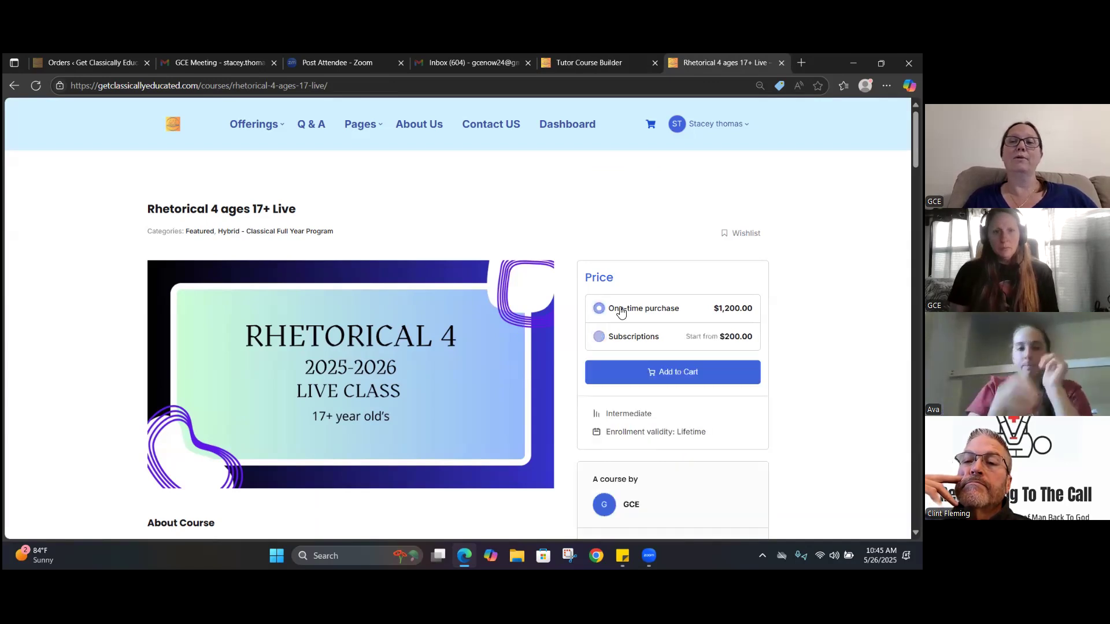
click(671, 379)
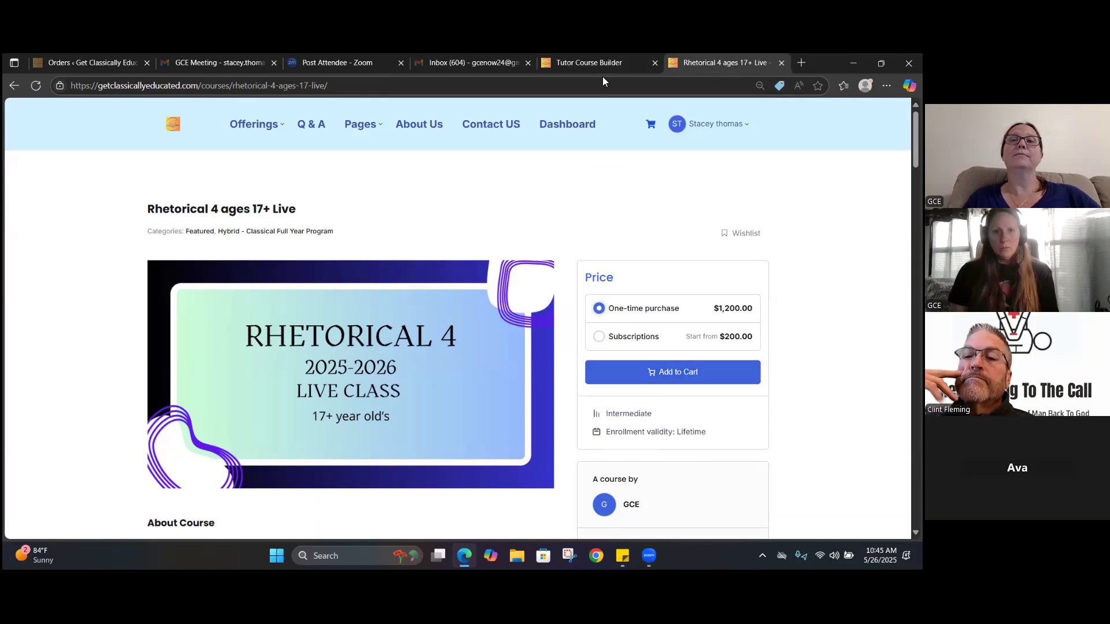
Review the new course's category list and its Content Drip options in the course builder
click(589, 62)
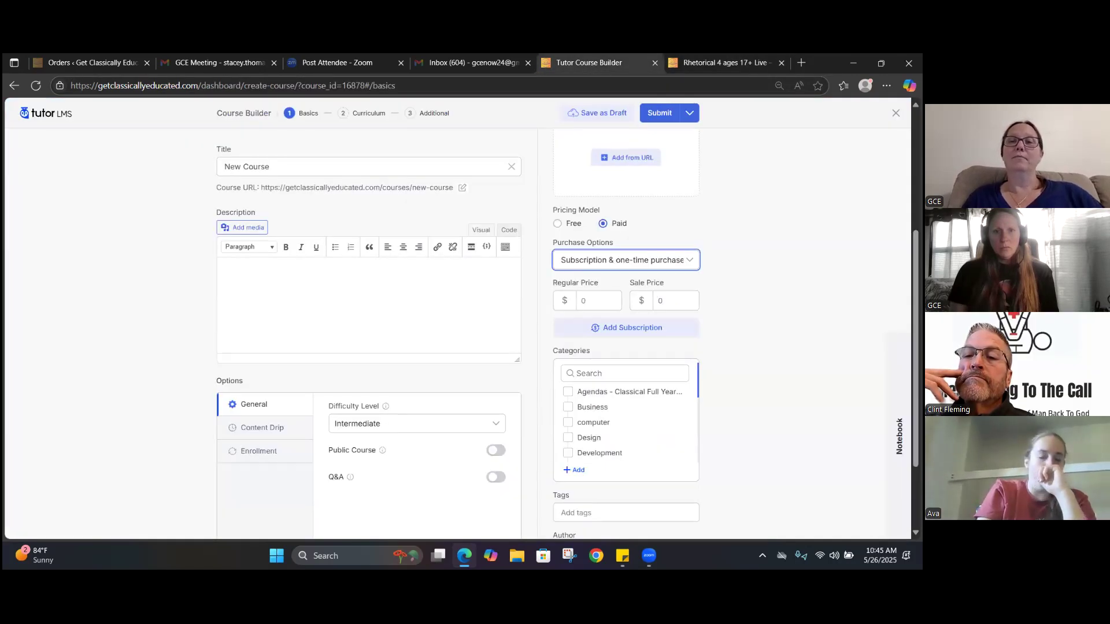
scroll(686, 288, down, 2)
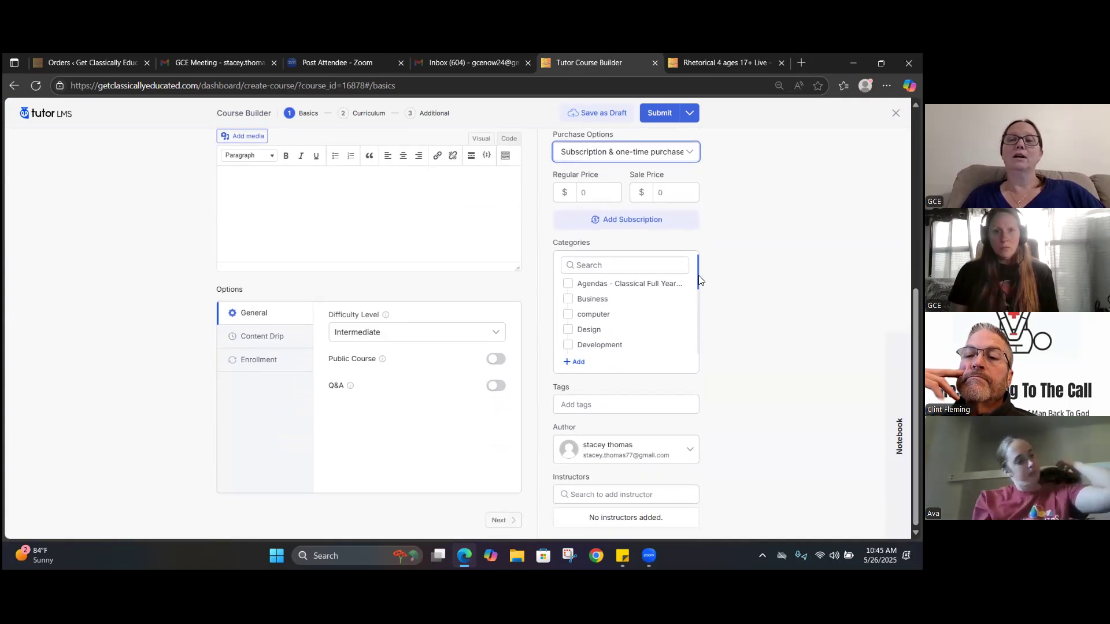
drag(698, 275, 697, 290)
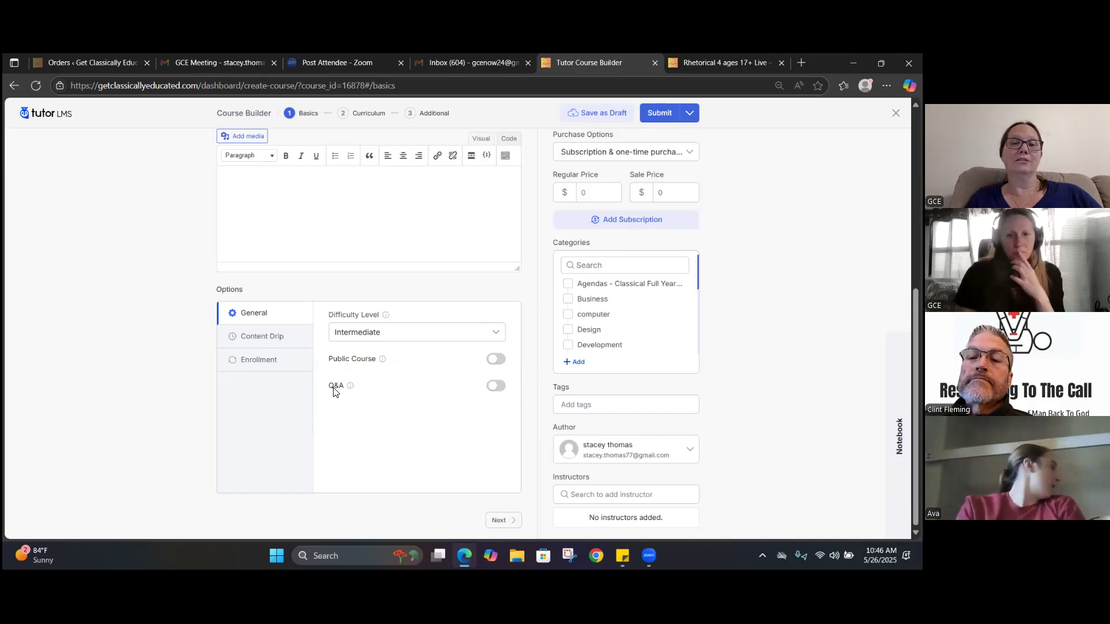
click(282, 334)
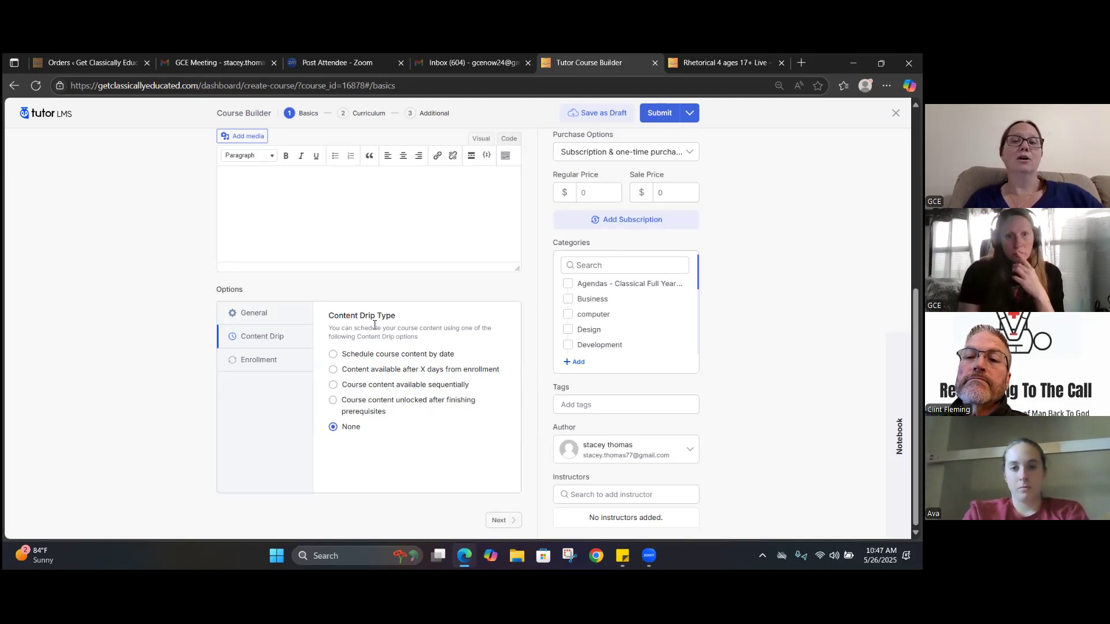
Try the Course Enrollment Period setting in the enrollment options, switching it on and back off
click(250, 364)
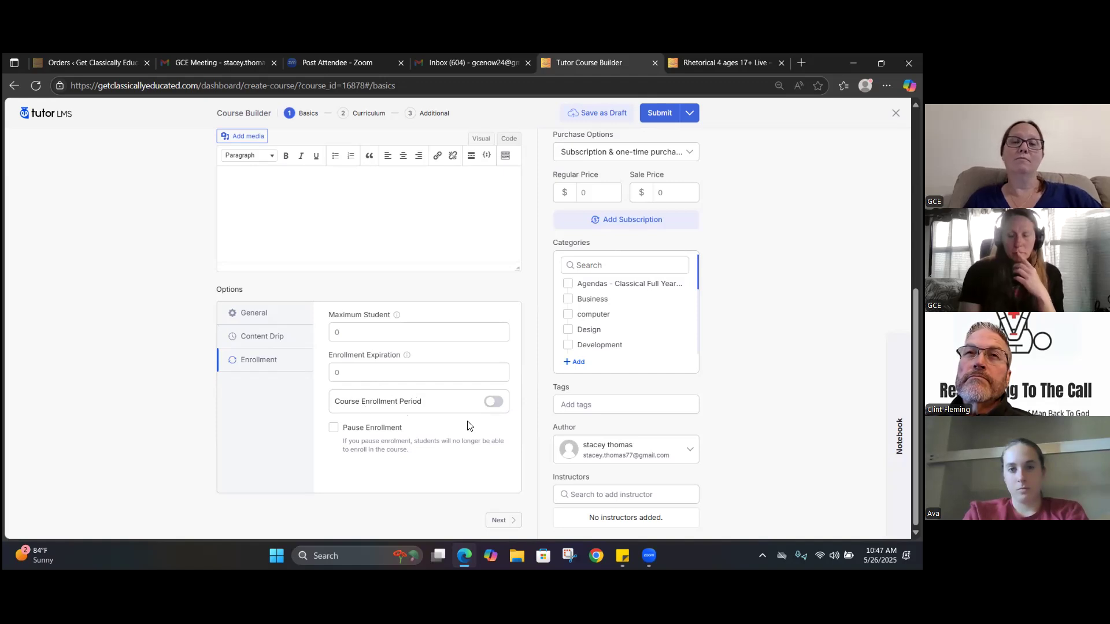
click(495, 408)
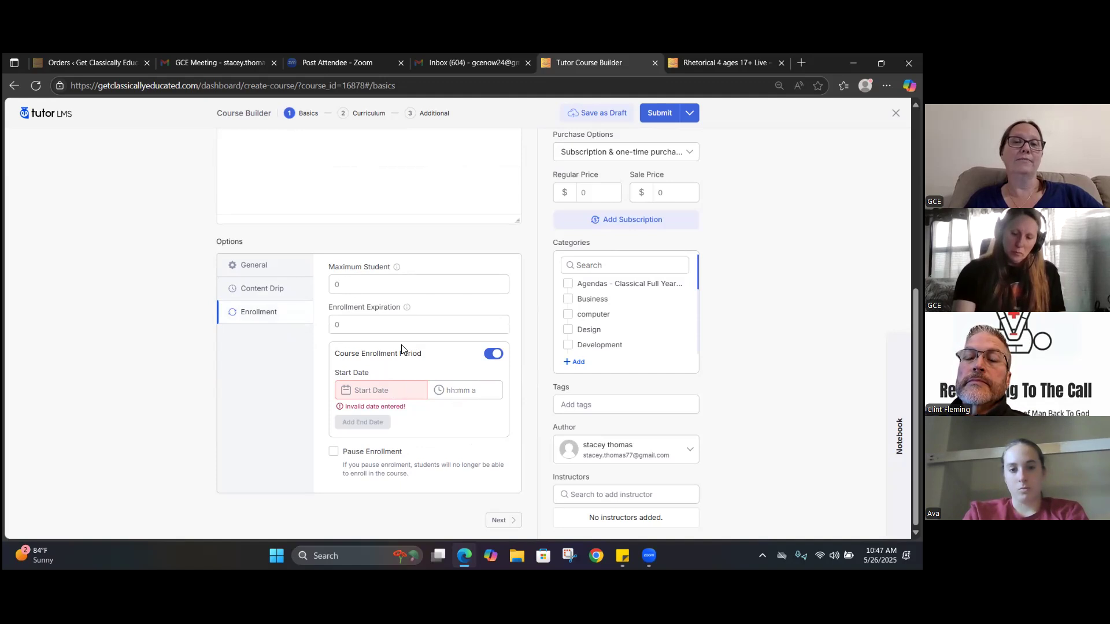
click(491, 354)
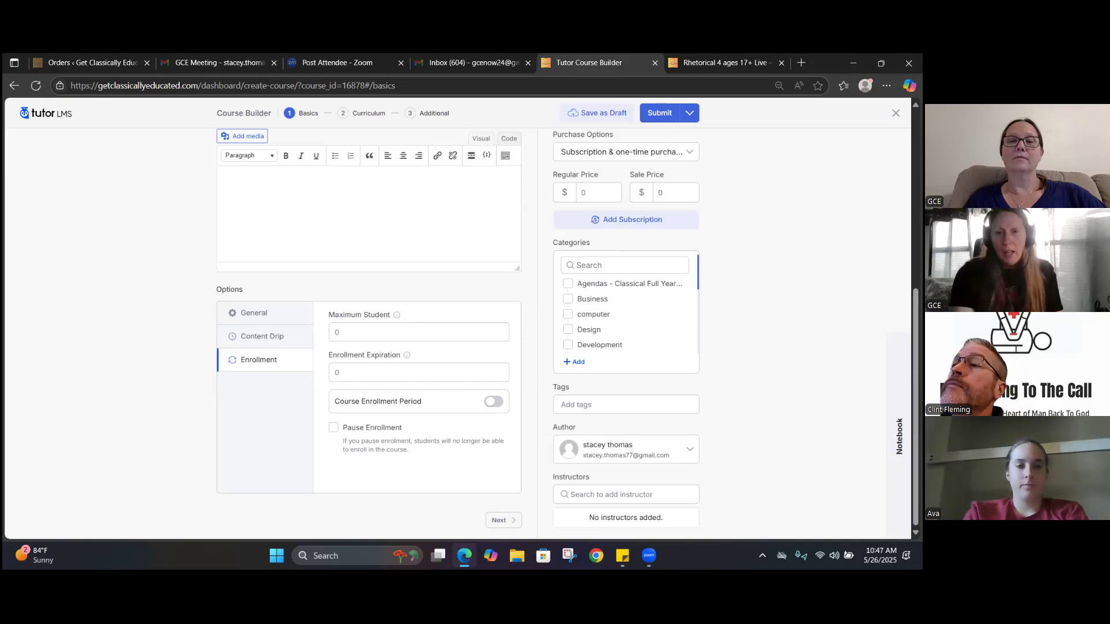
Proceed to the course's Curriculum stage and add a topic titled "Chapter 1"
click(512, 522)
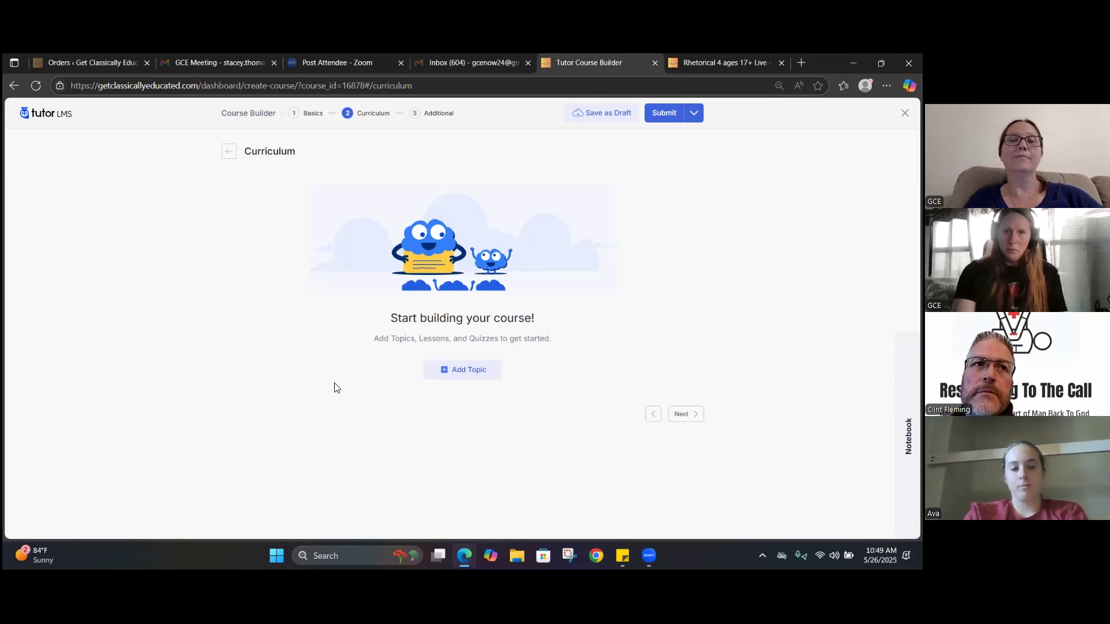
click(457, 374)
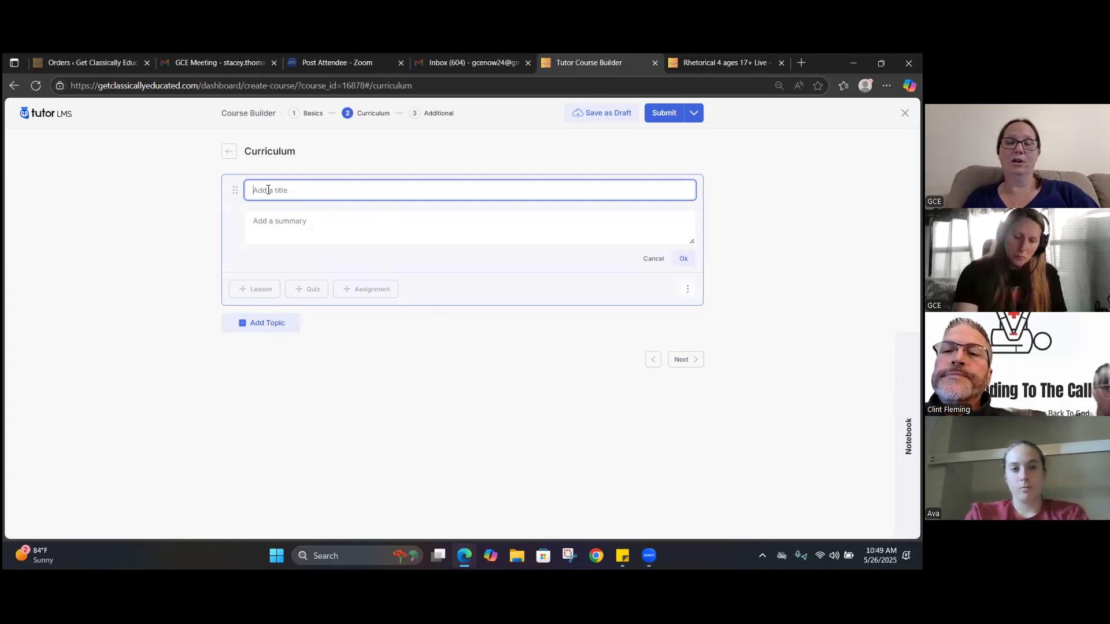
text(Chapter 1)
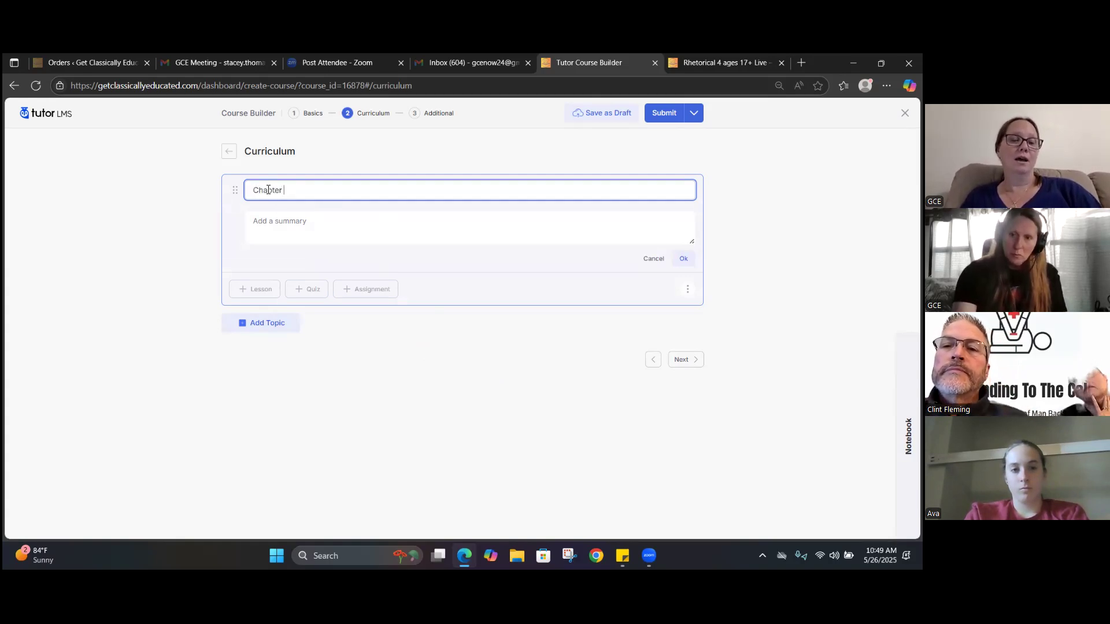
click(315, 223)
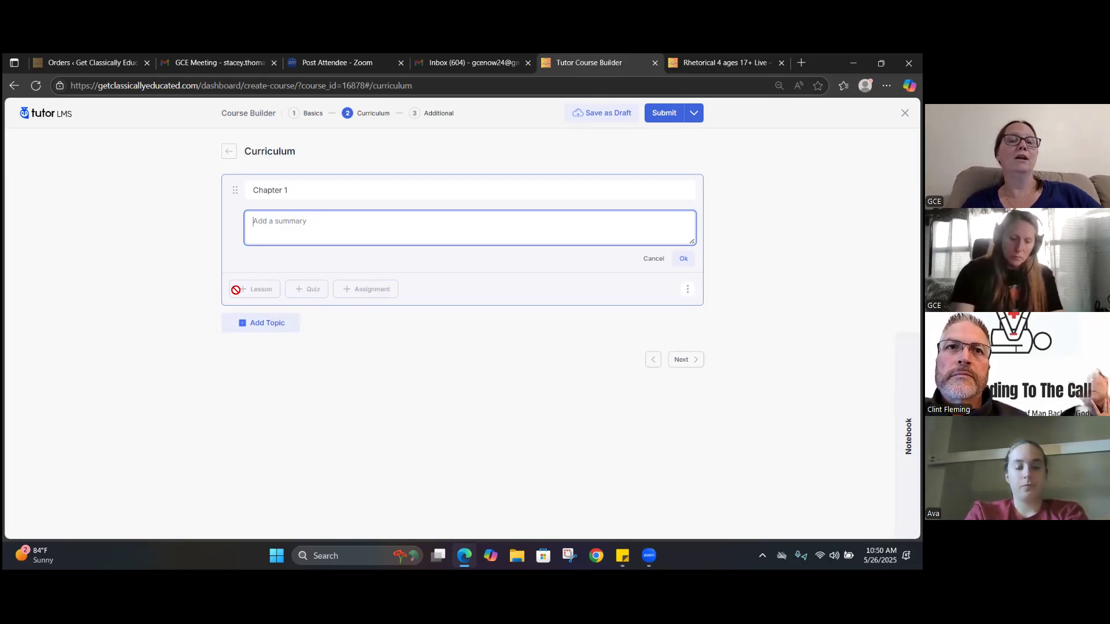
Add two more blank topics, and save the Chapter 1 topic with "summary" as its summary text
click(250, 328)
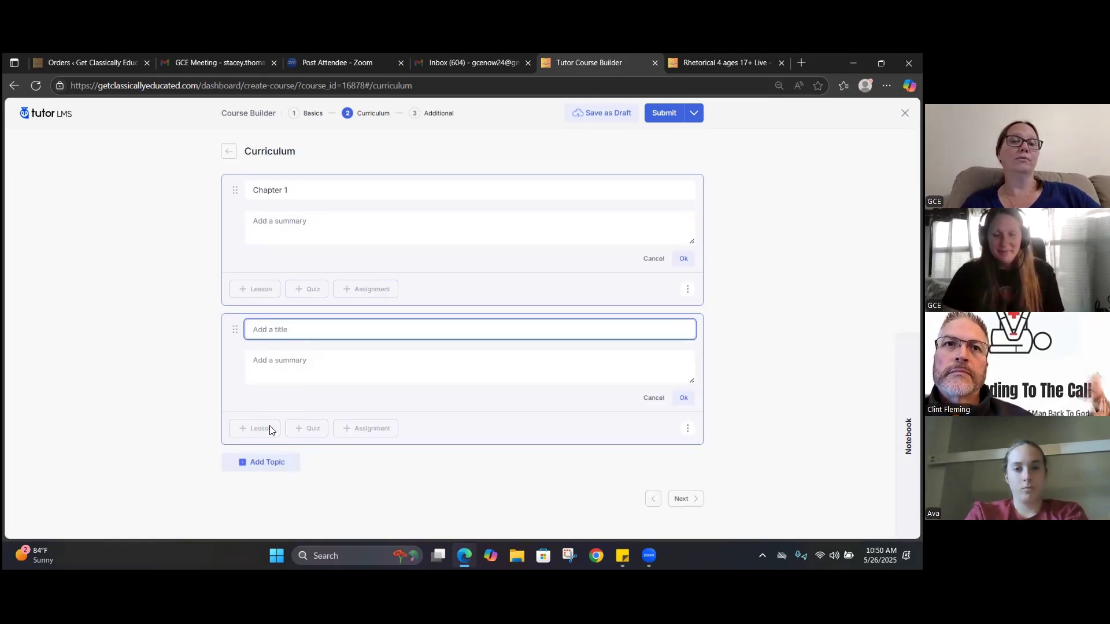
click(252, 467)
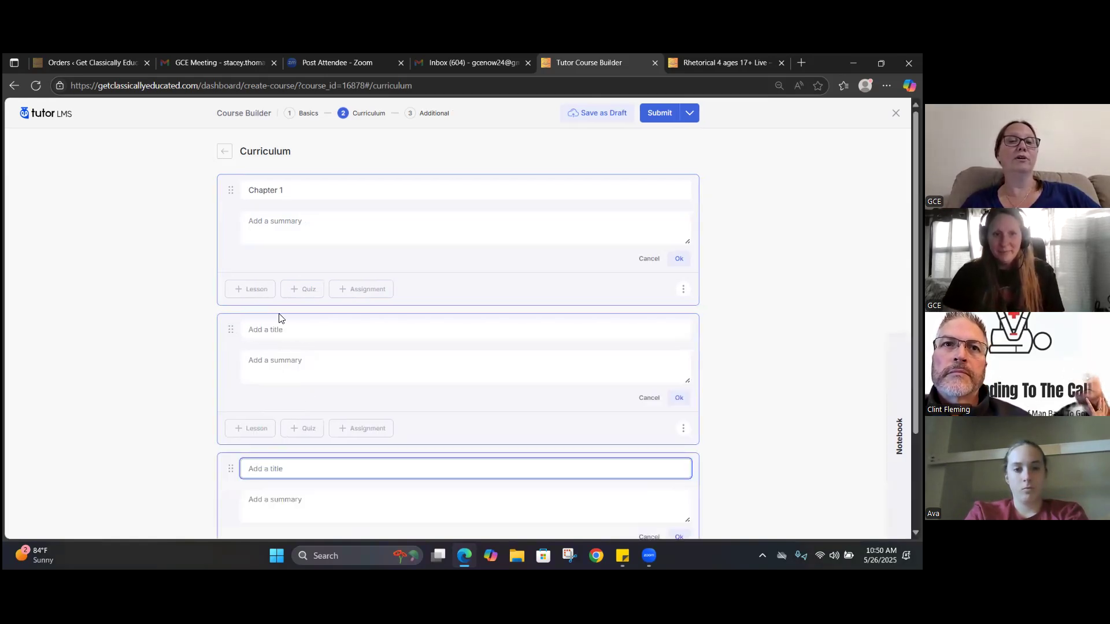
click(340, 228)
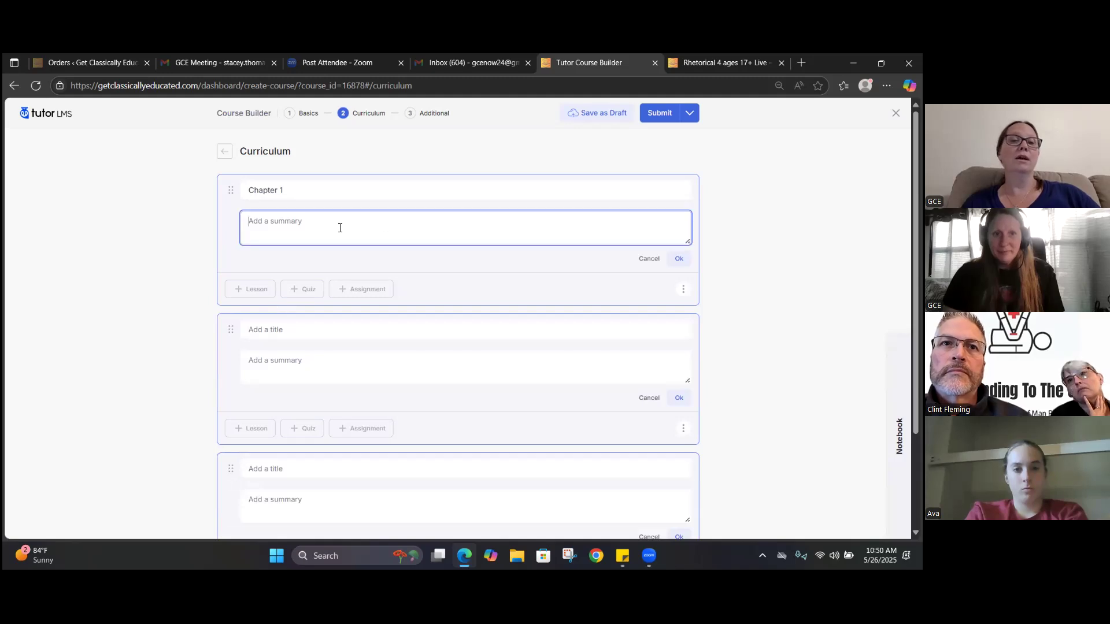
text(summary)
click(677, 260)
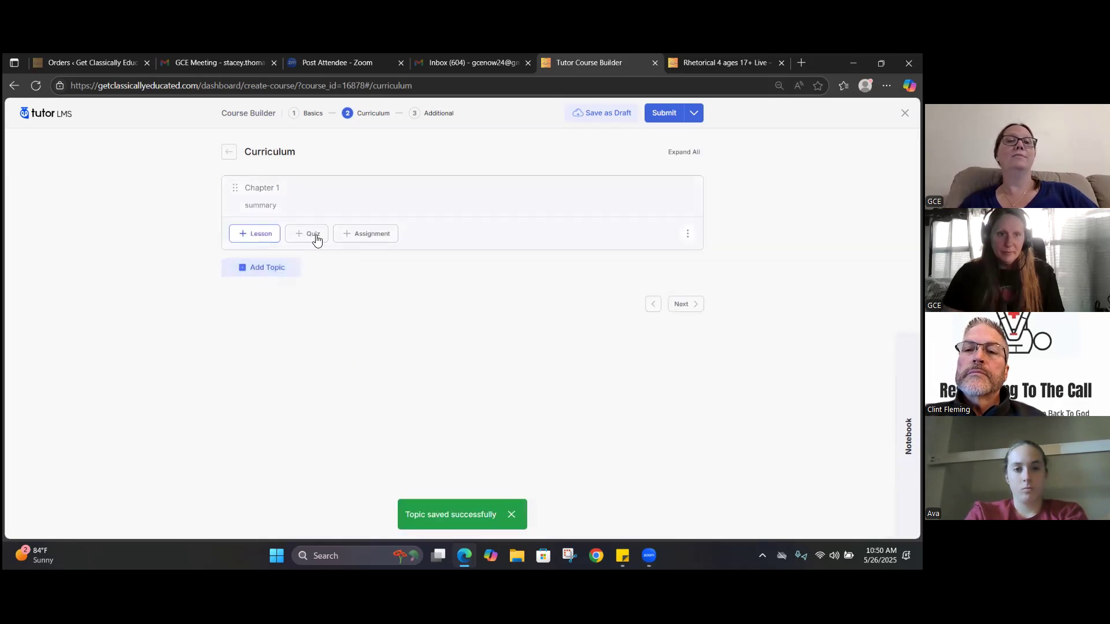
Examine the blank lesson form for the Chapter 1 topic, close it unsaved, and check which additional lesson types the topic offers
click(254, 234)
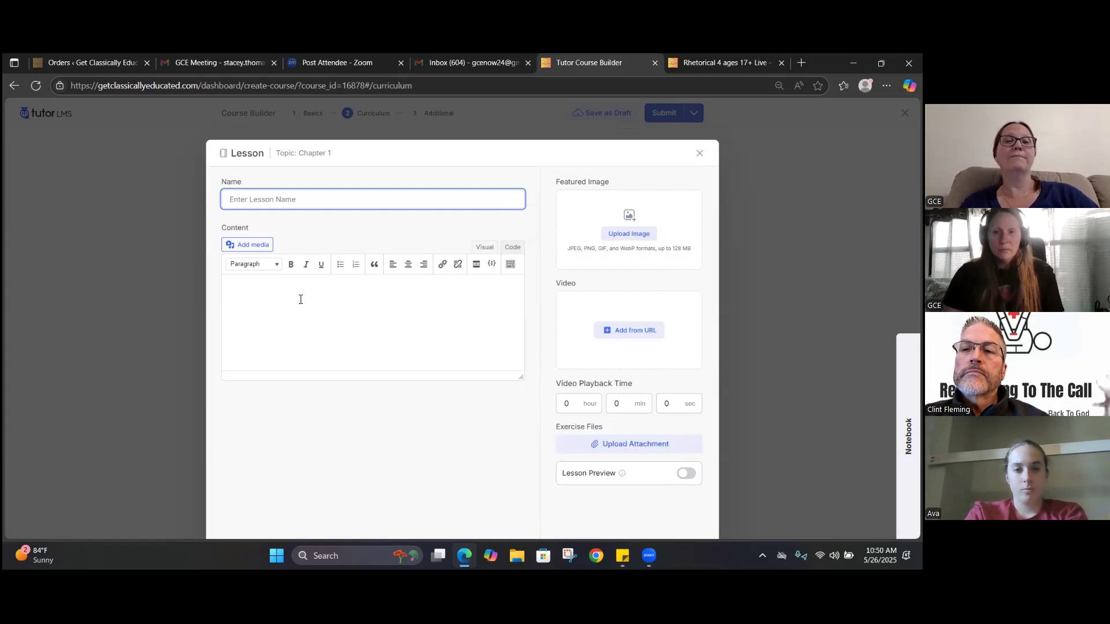
click(697, 152)
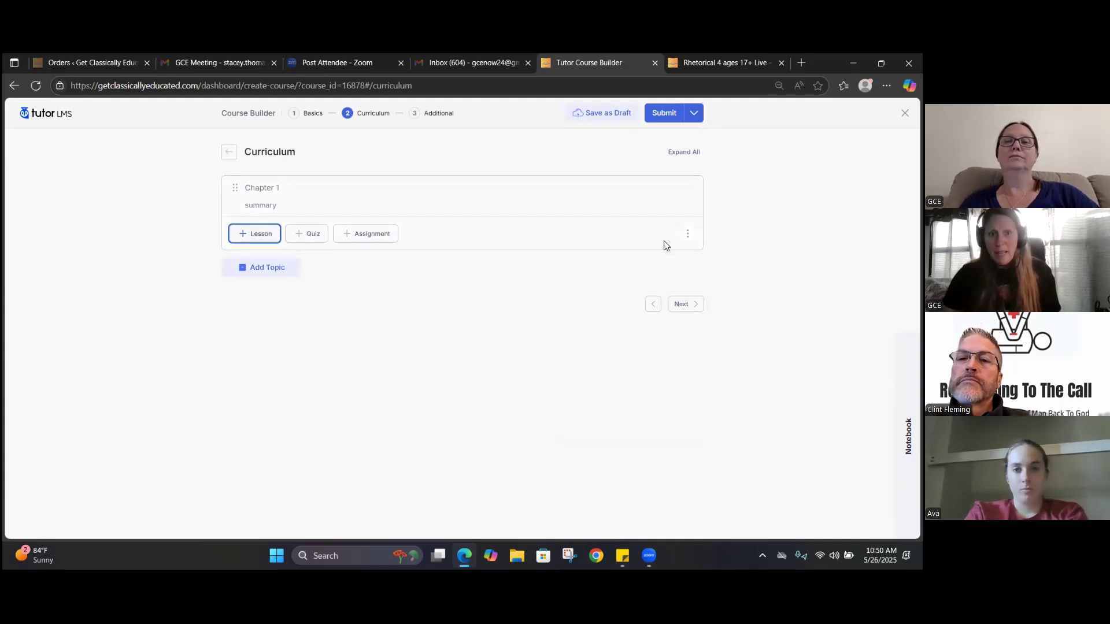
click(689, 234)
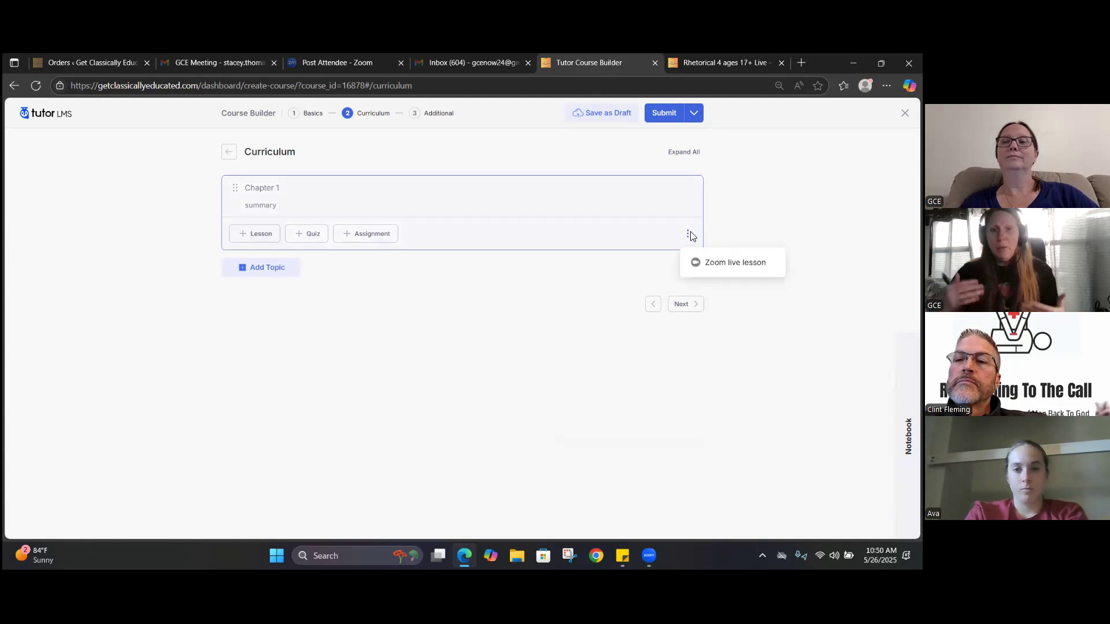
key(Escape)
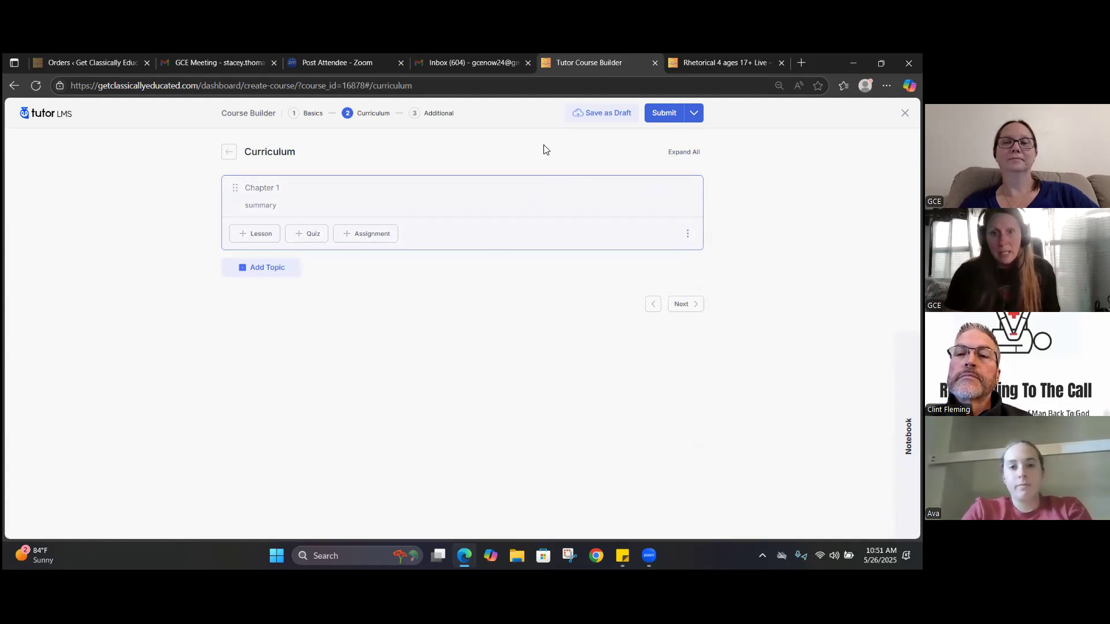
Proceed to the course's Additional stage, and view the About Course section of the published Rhetorical 4 ages 17+ Live page for comparison
click(686, 306)
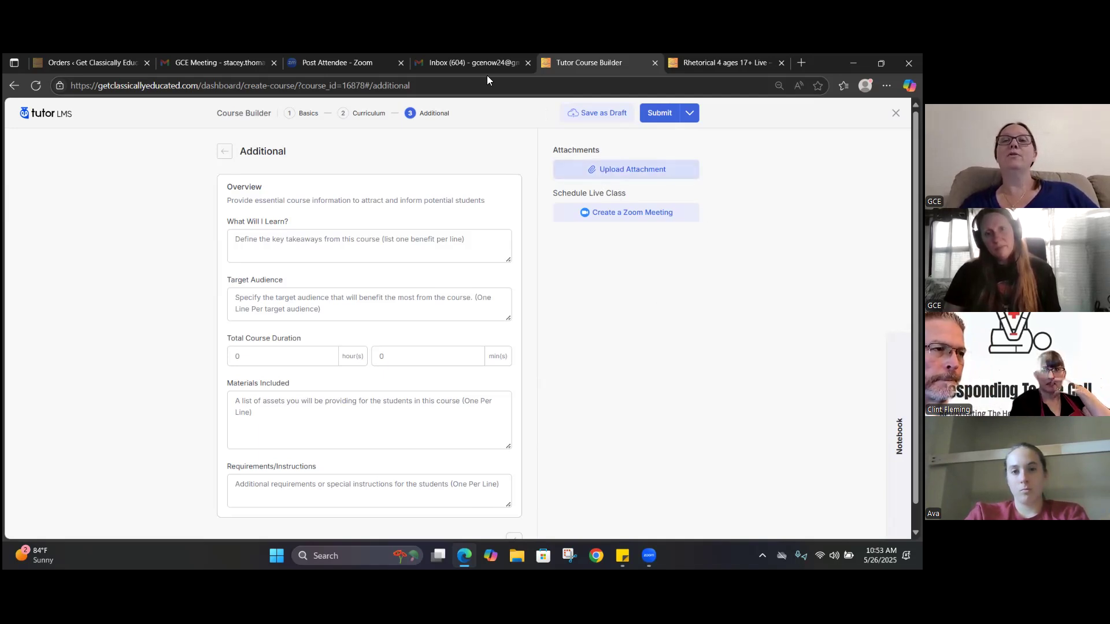
click(729, 62)
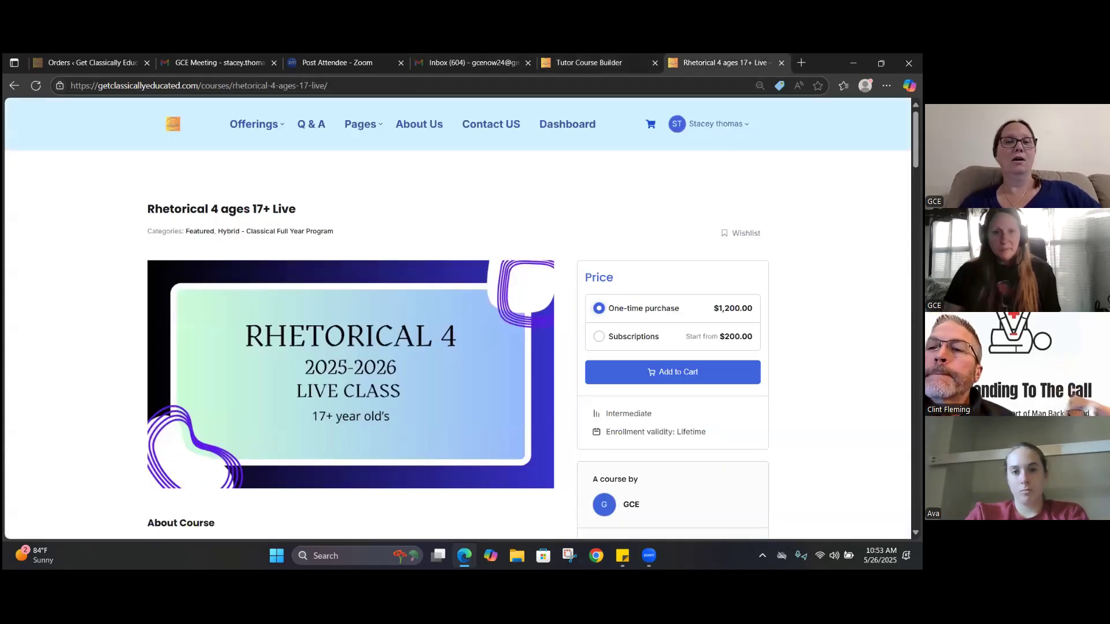
scroll(457, 318, down, 3)
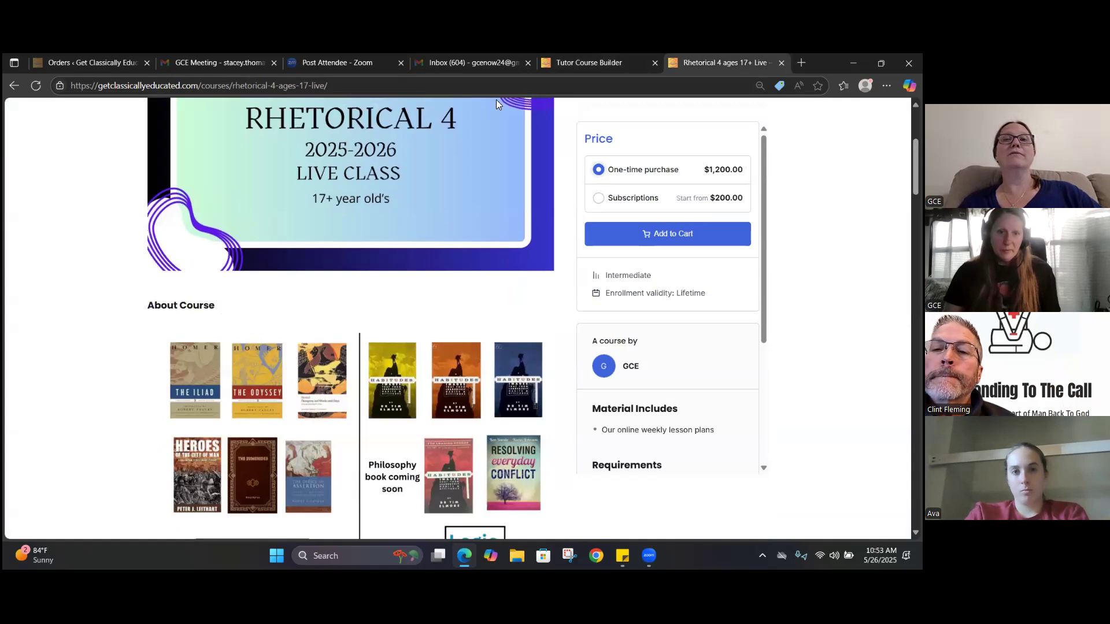
click(593, 62)
click(705, 64)
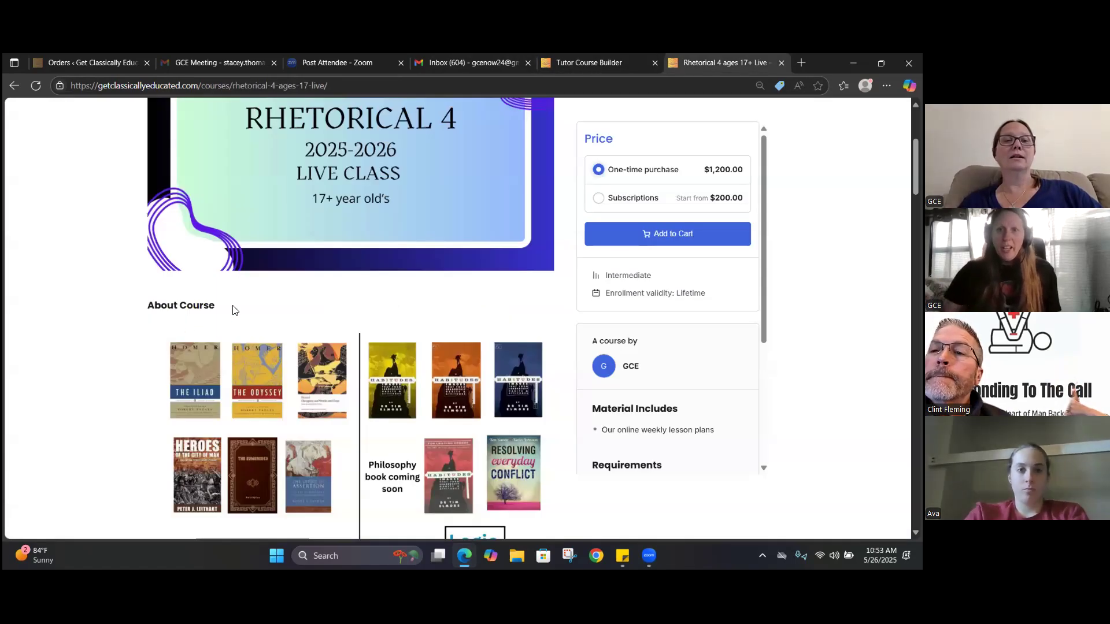